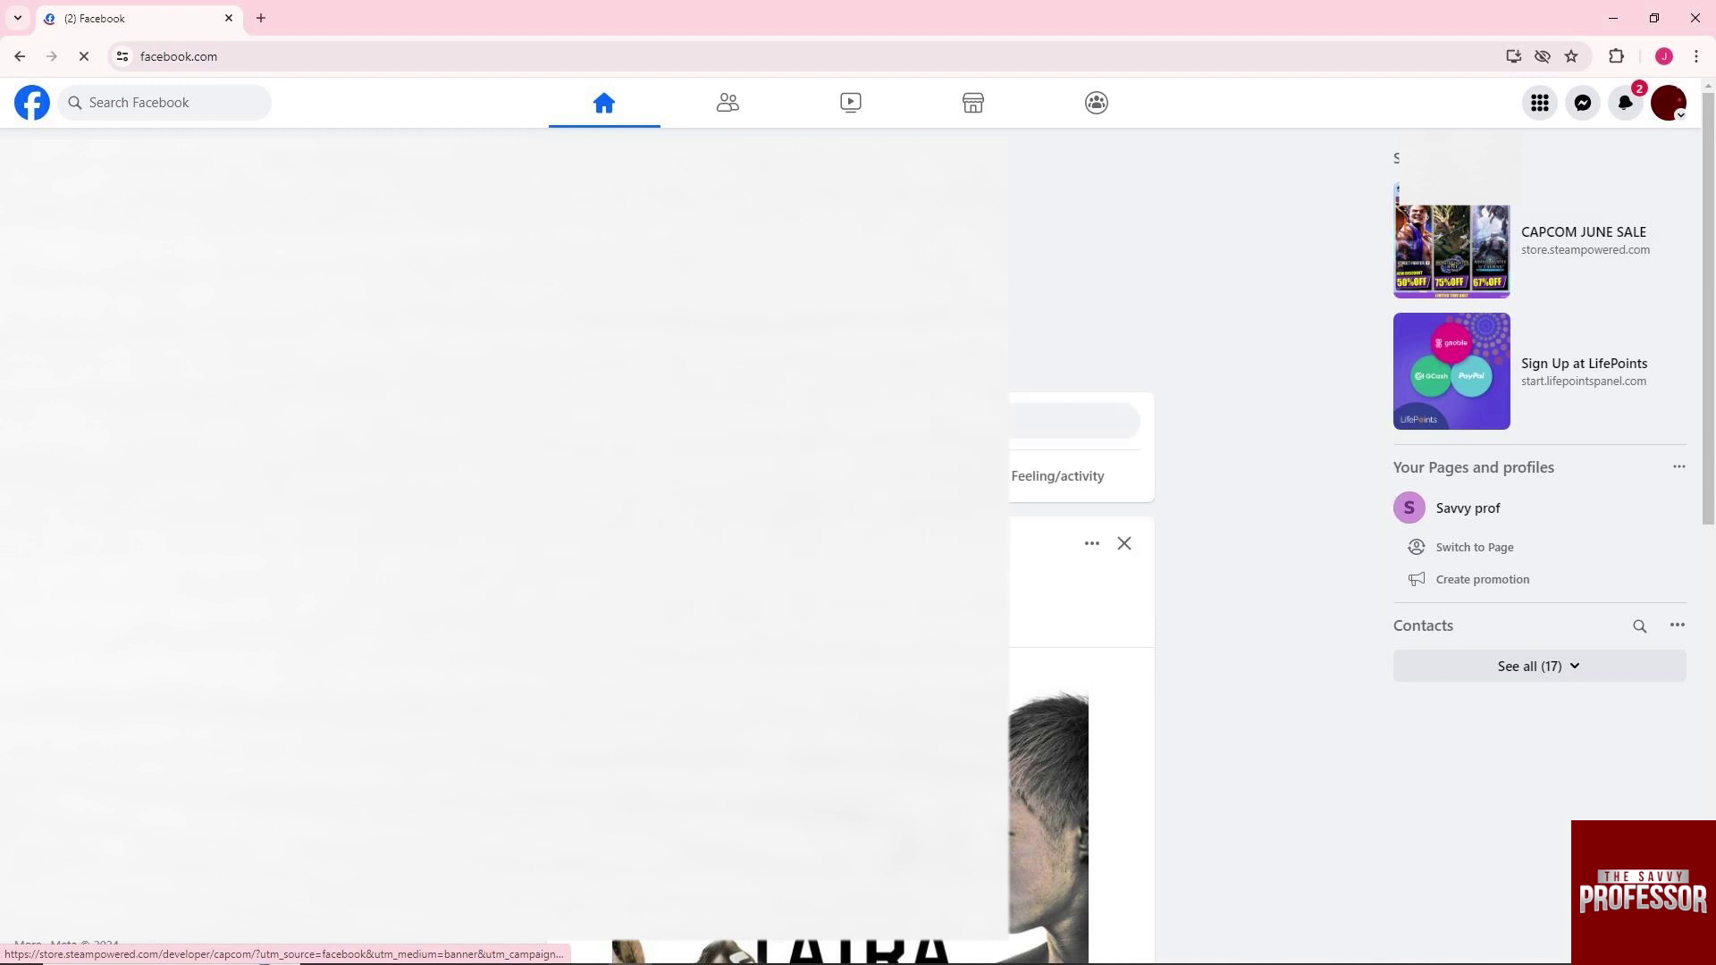
- Switch to acting as the Savvy prof Page from the account menu
{"action": "left_click", "coordinate": [1669, 104]}
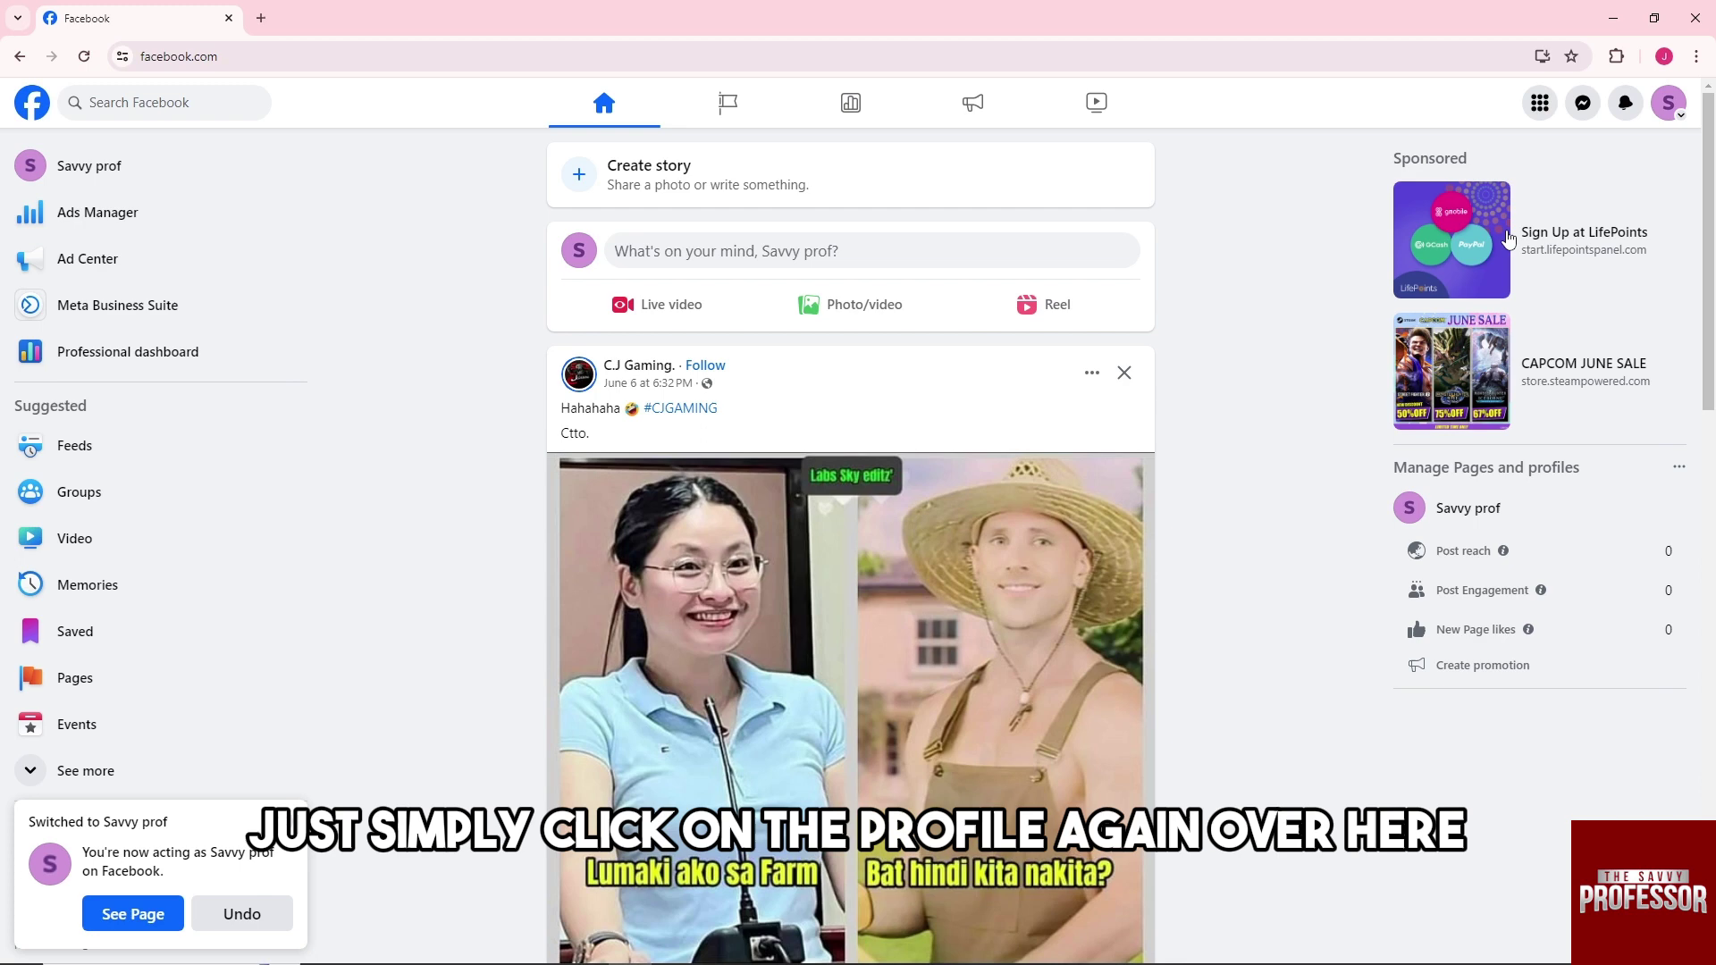
- Open the full Settings page for the Savvy prof Page via Settings & privacy
{"action": "left_click", "coordinate": [1671, 107]}
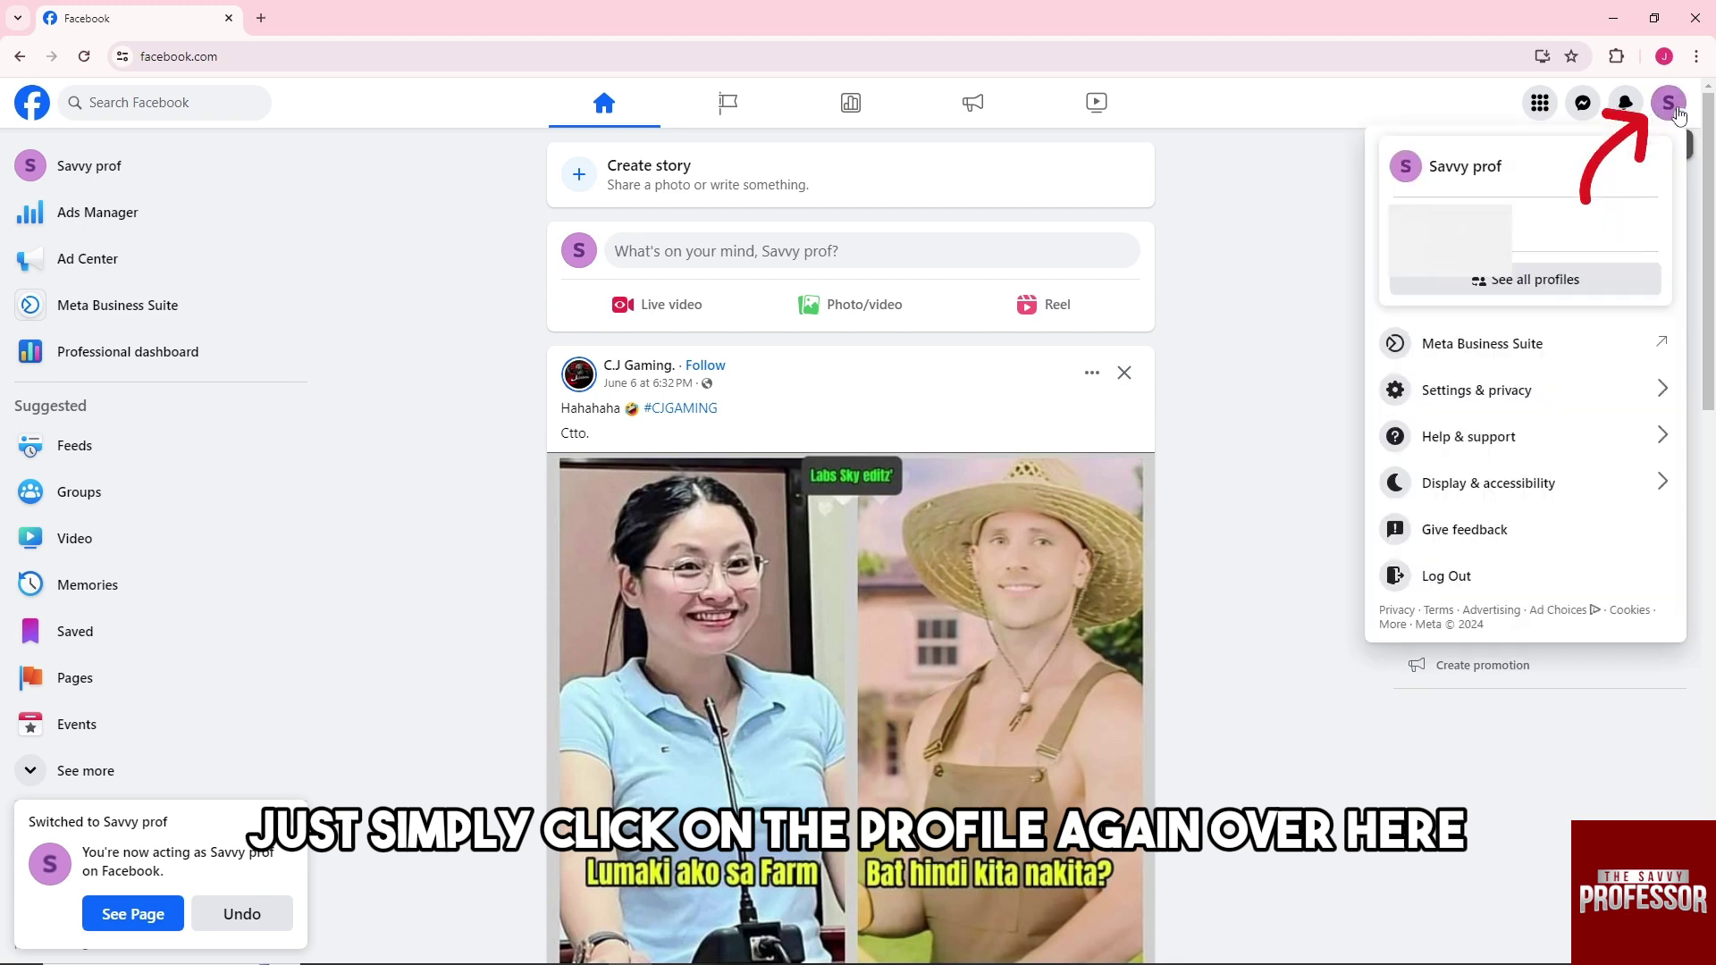
{"action": "left_click", "coordinate": [1523, 390]}
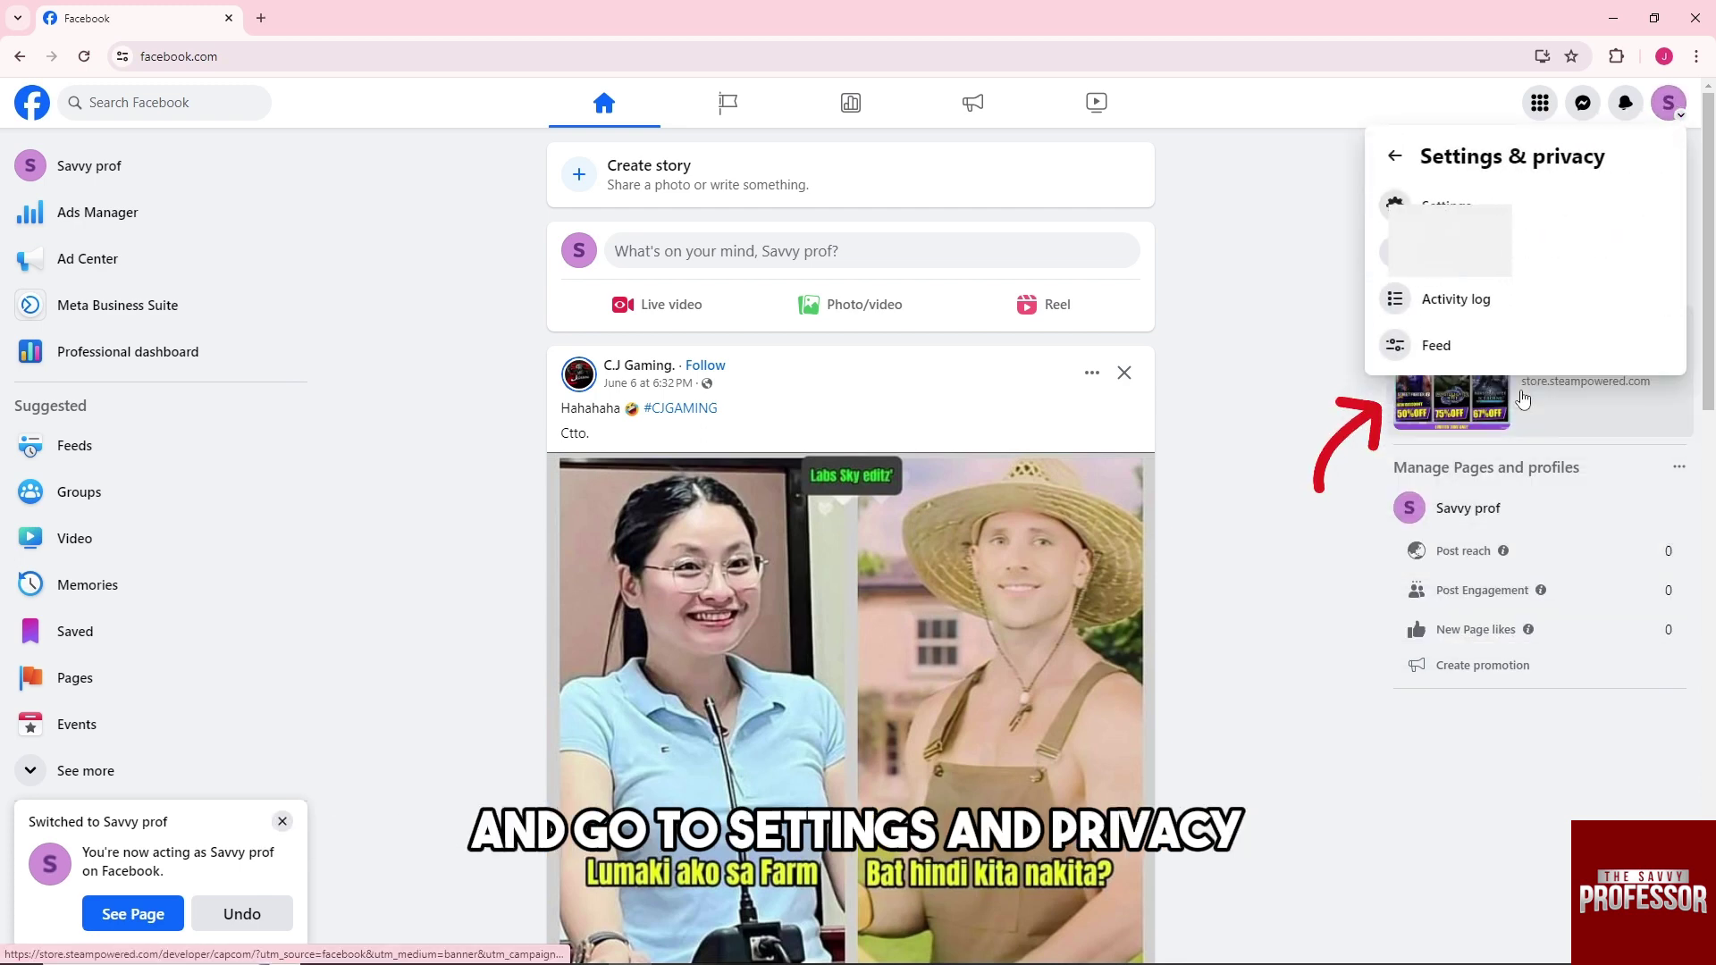
{"action": "left_click", "coordinate": [1465, 208]}
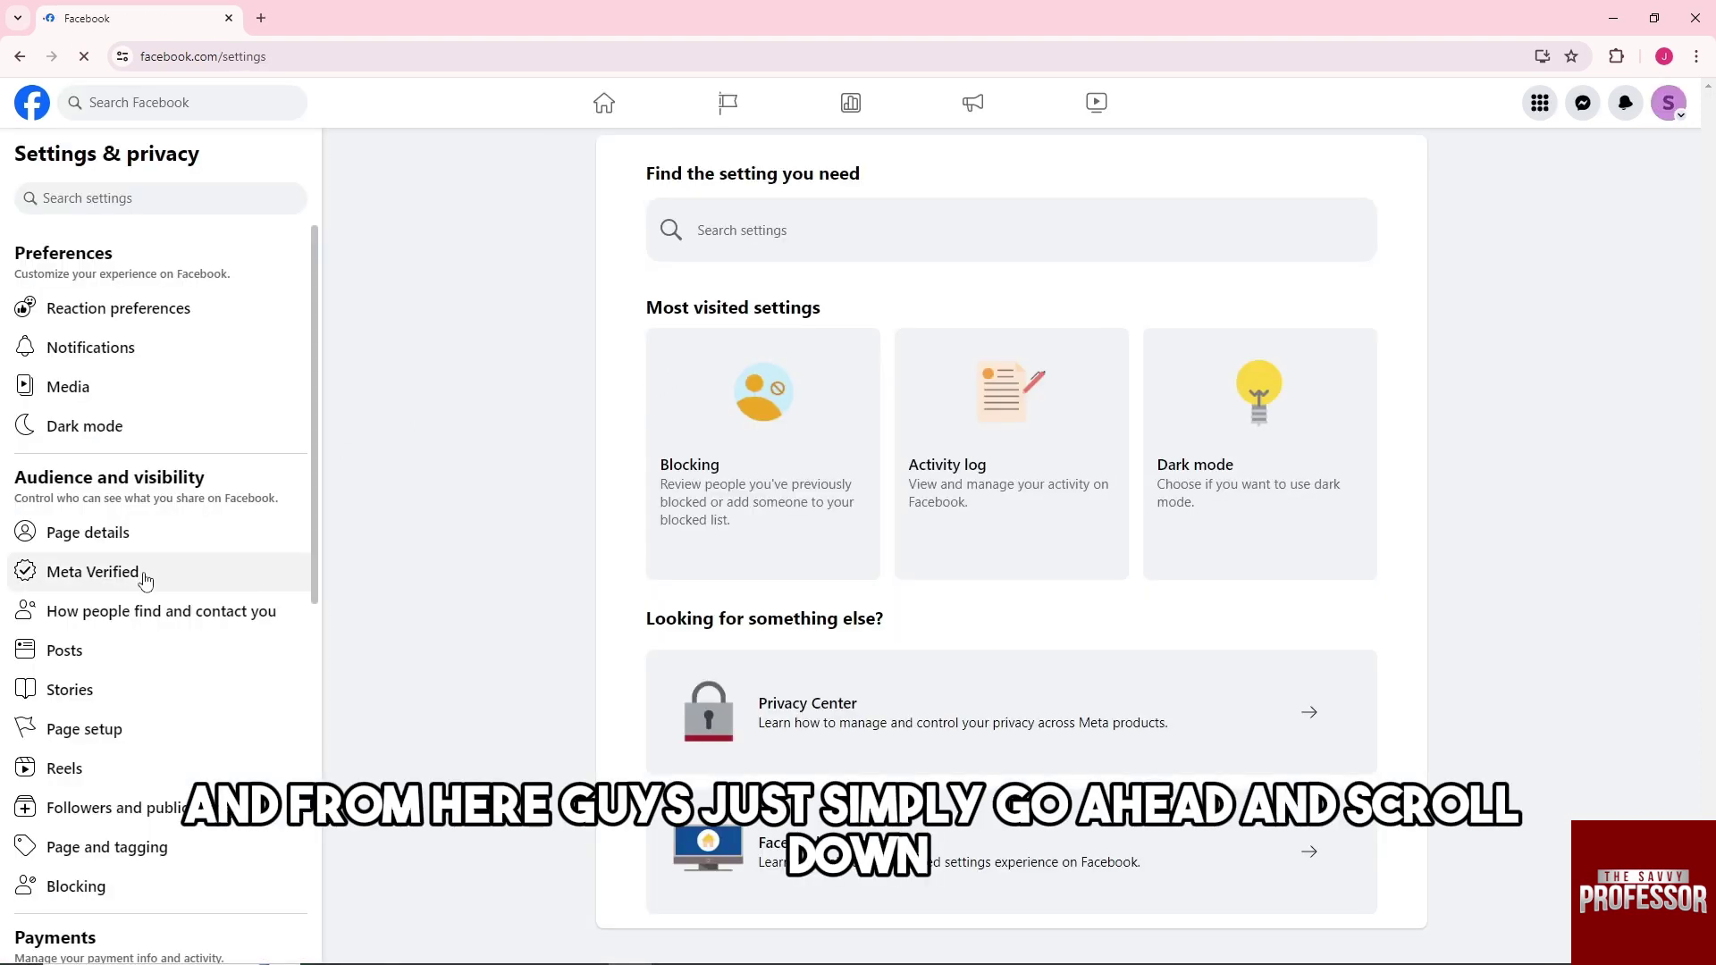
{"action": "scroll", "coordinate": [145, 580], "scroll_direction": "down", "scroll_amount": 3}
{"action": "scroll", "coordinate": [154, 582], "scroll_direction": "down", "scroll_amount": 1}
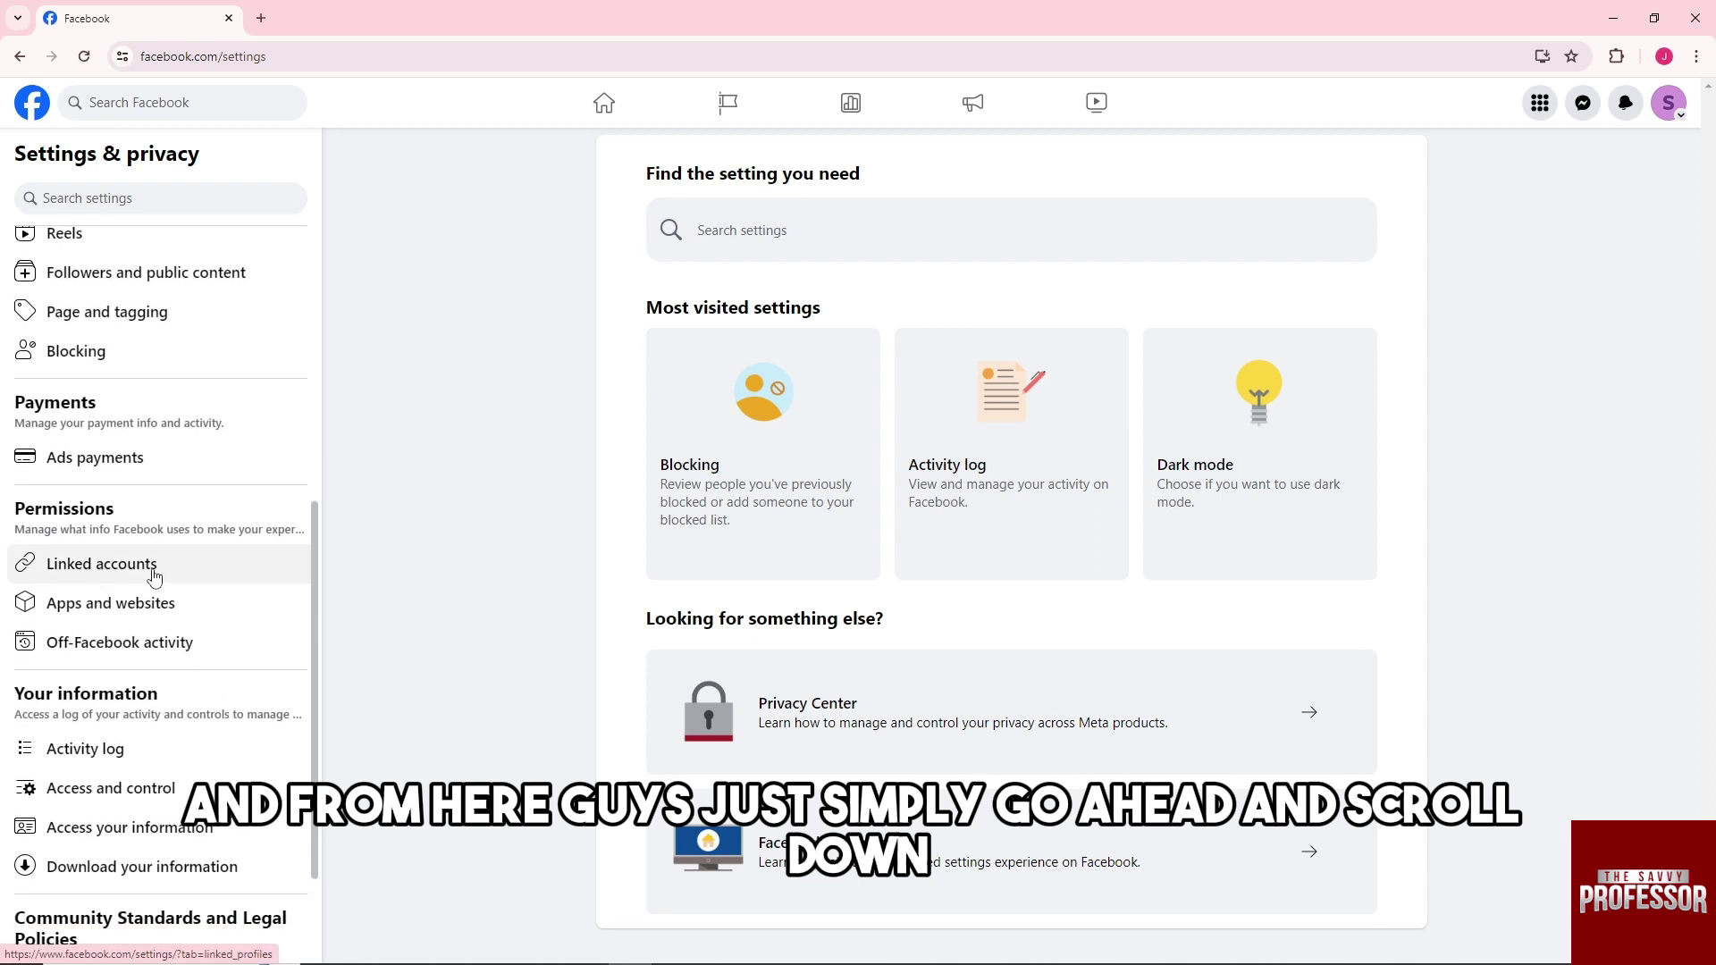
- Open the Page deactivation and deletion options under Access and control
{"action": "left_click", "coordinate": [140, 788]}
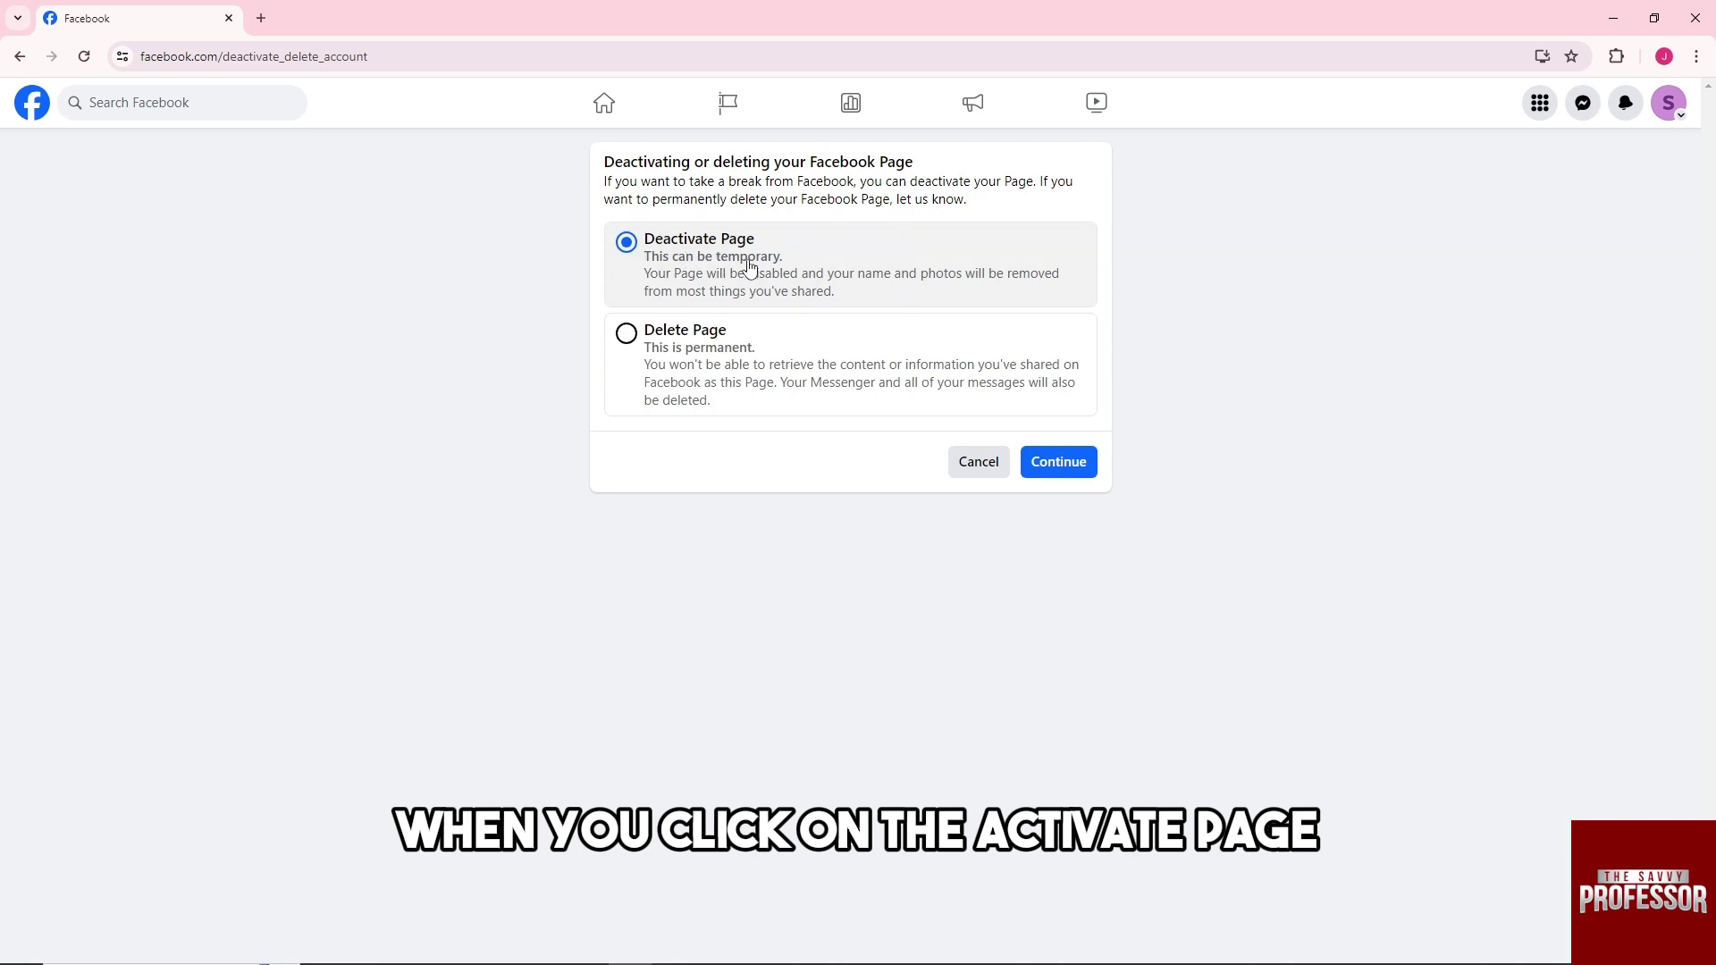
- Continue with Deactivate Page and confirm the account password
{"action": "left_click", "coordinate": [1066, 466]}
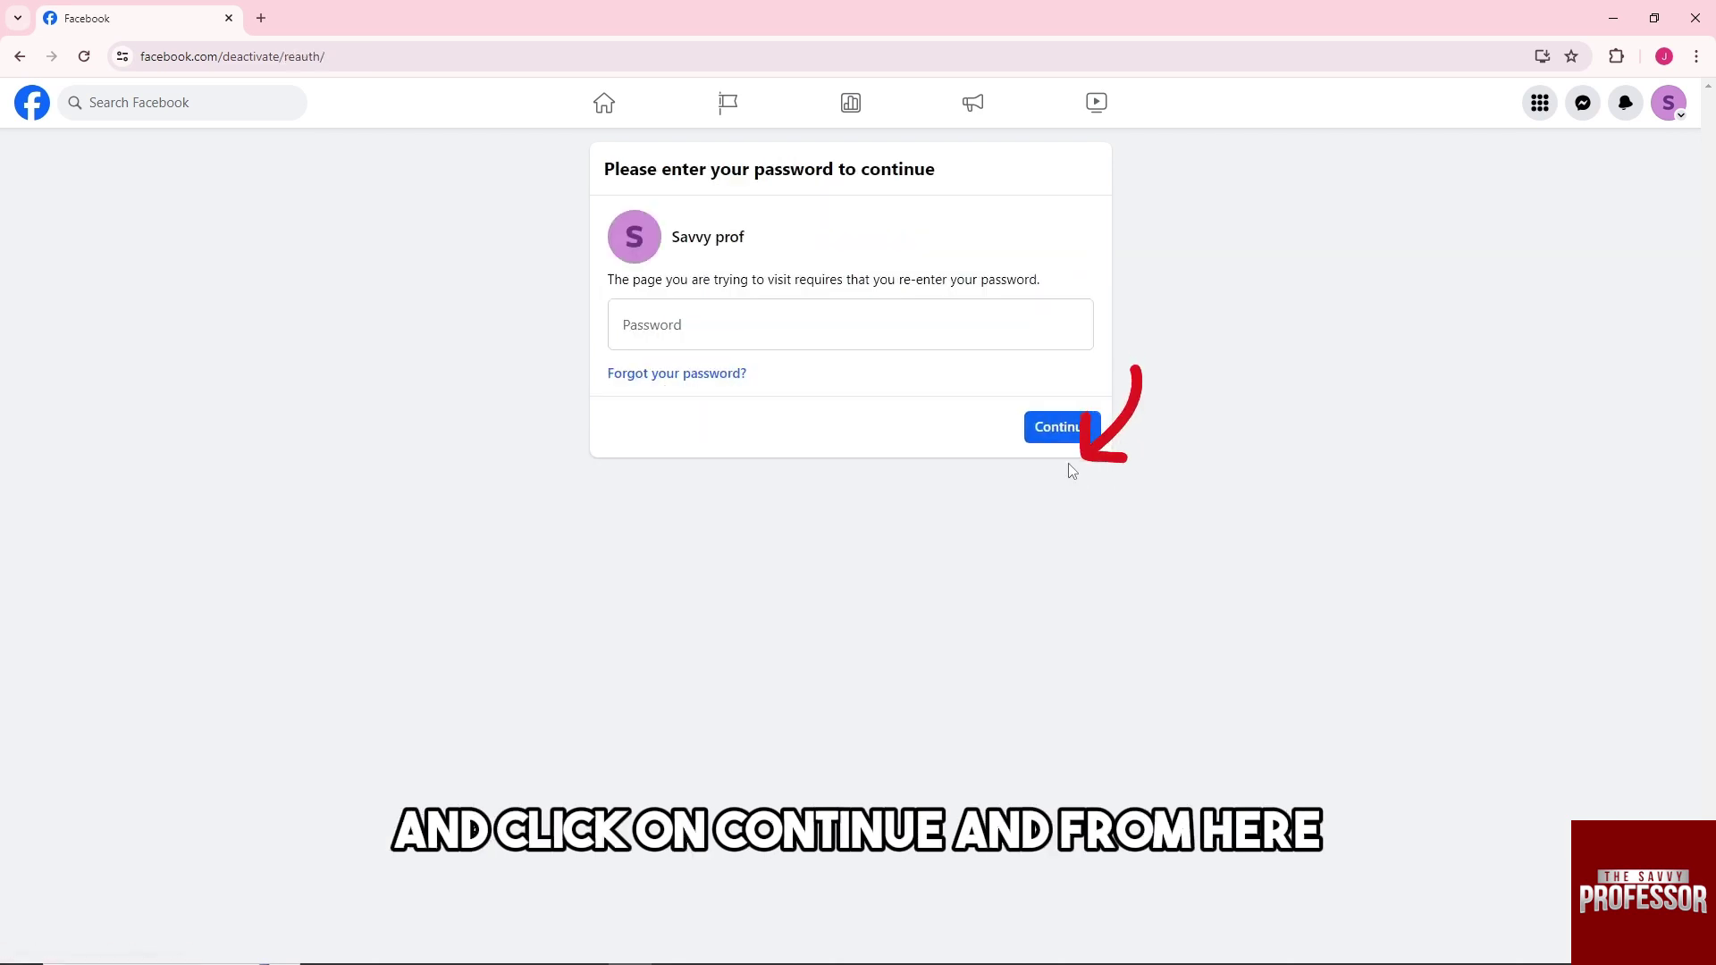
{"action": "left_click", "coordinate": [694, 327]}
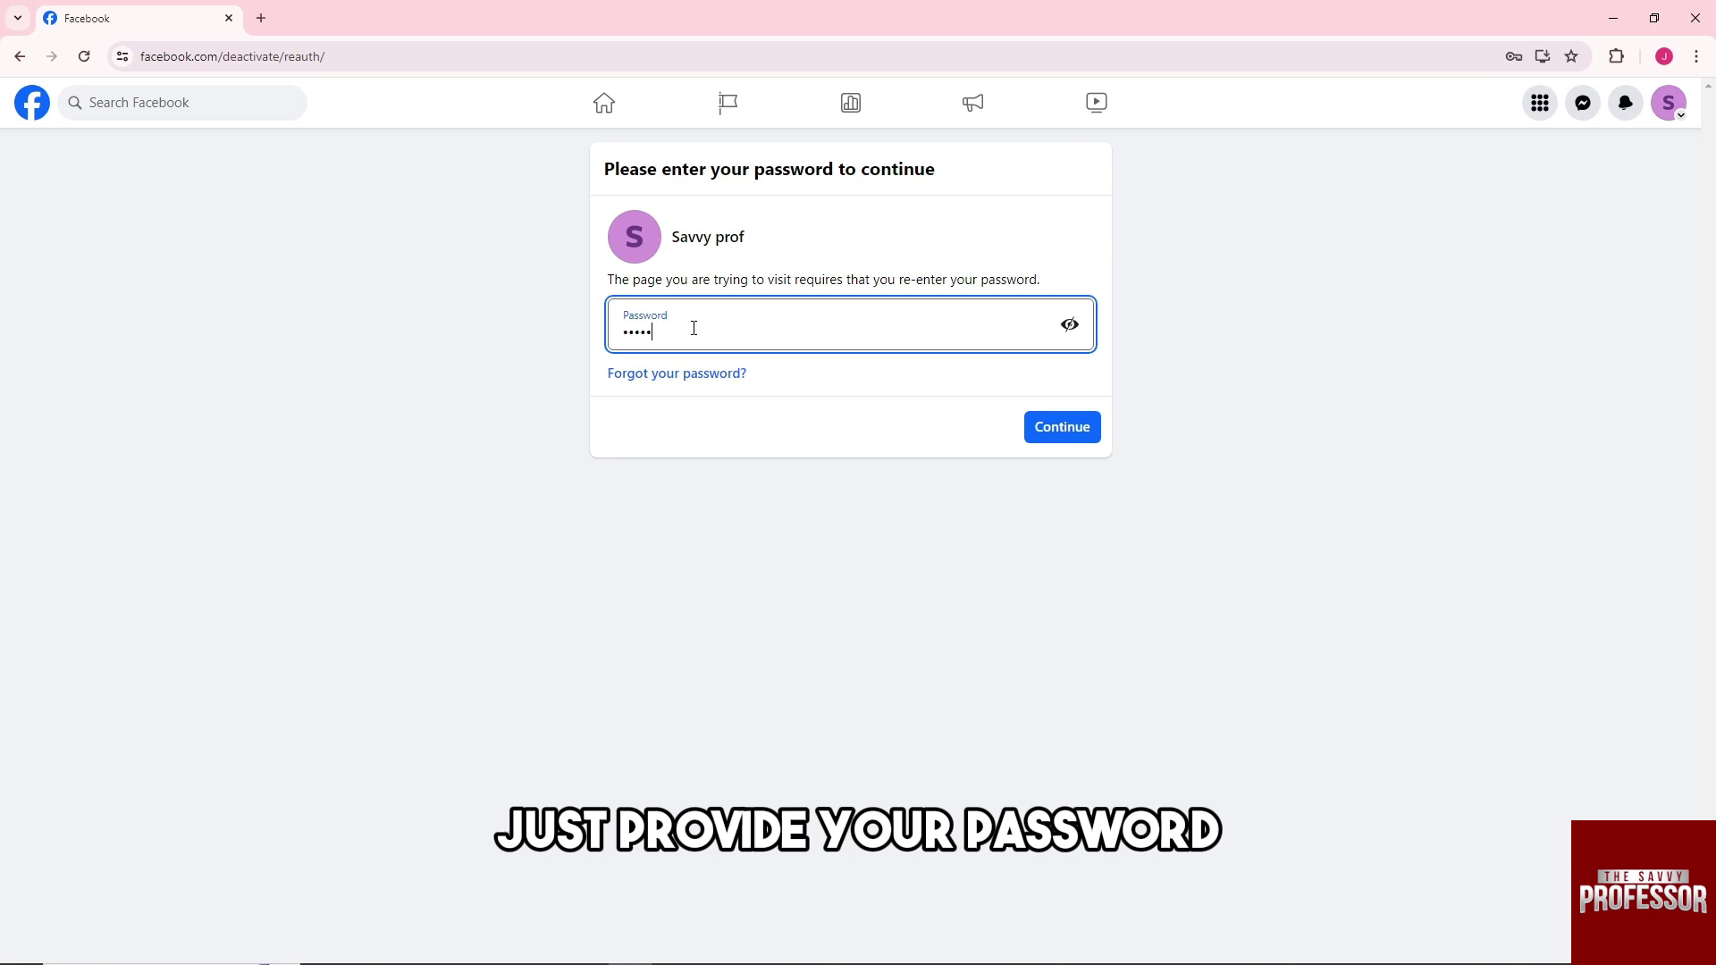
{"action": "type", "text": "••••"}
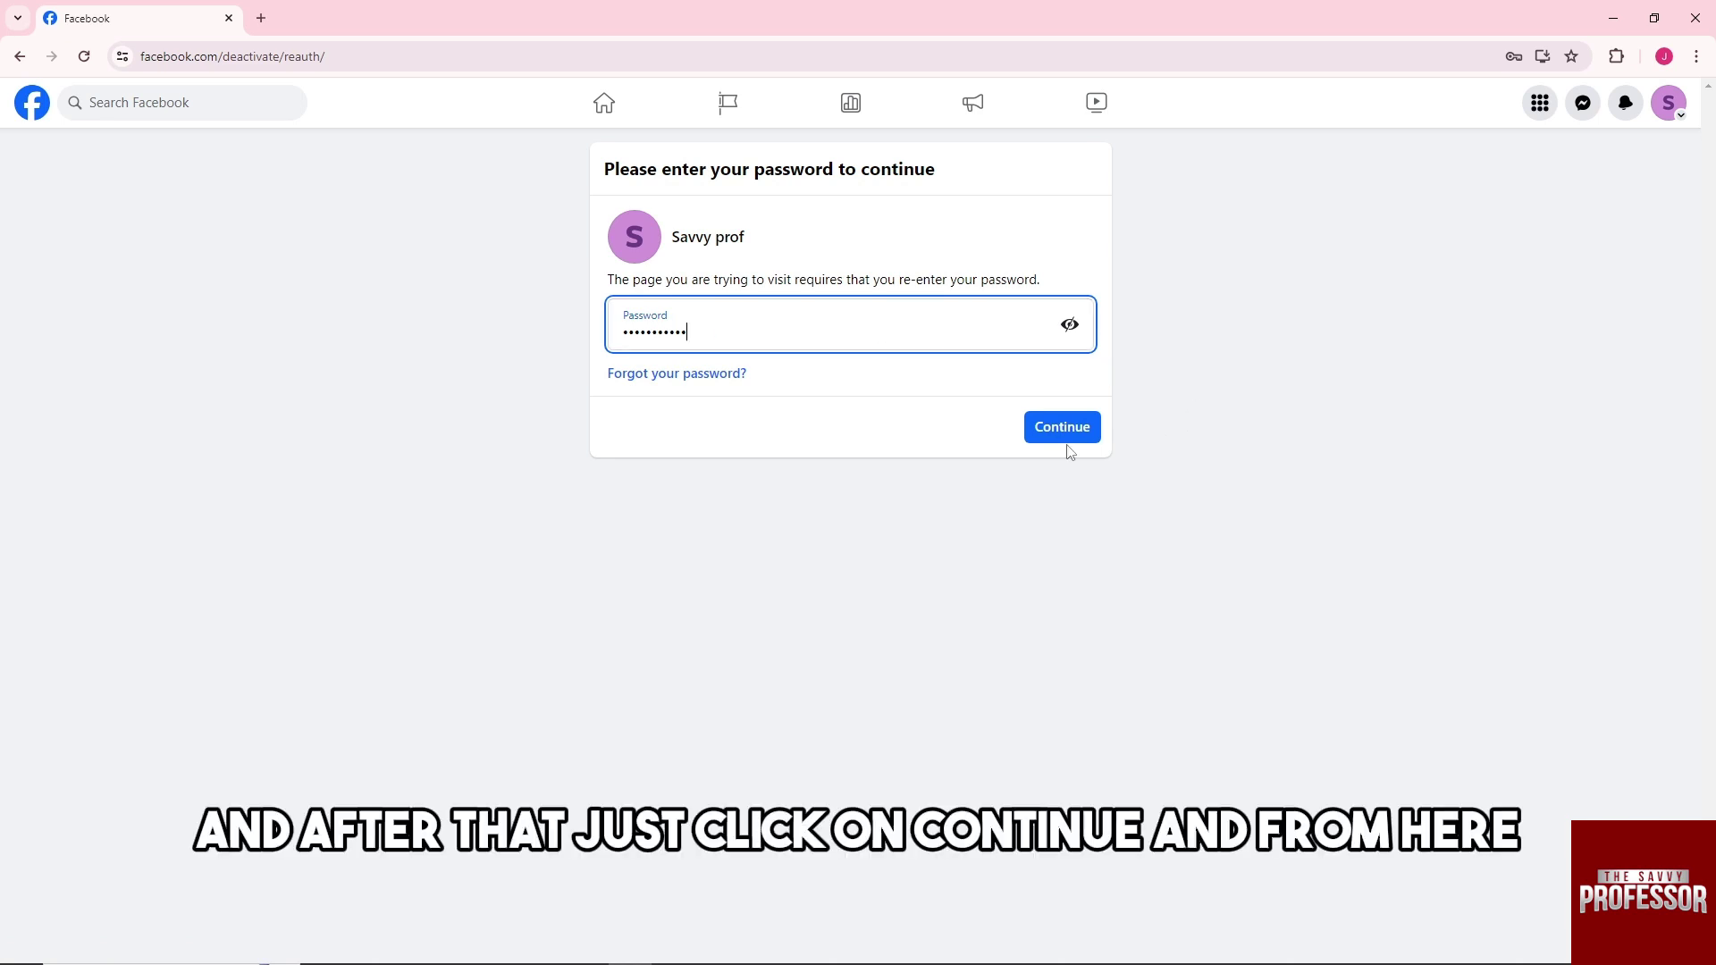
{"action": "left_click", "coordinate": [1054, 430]}
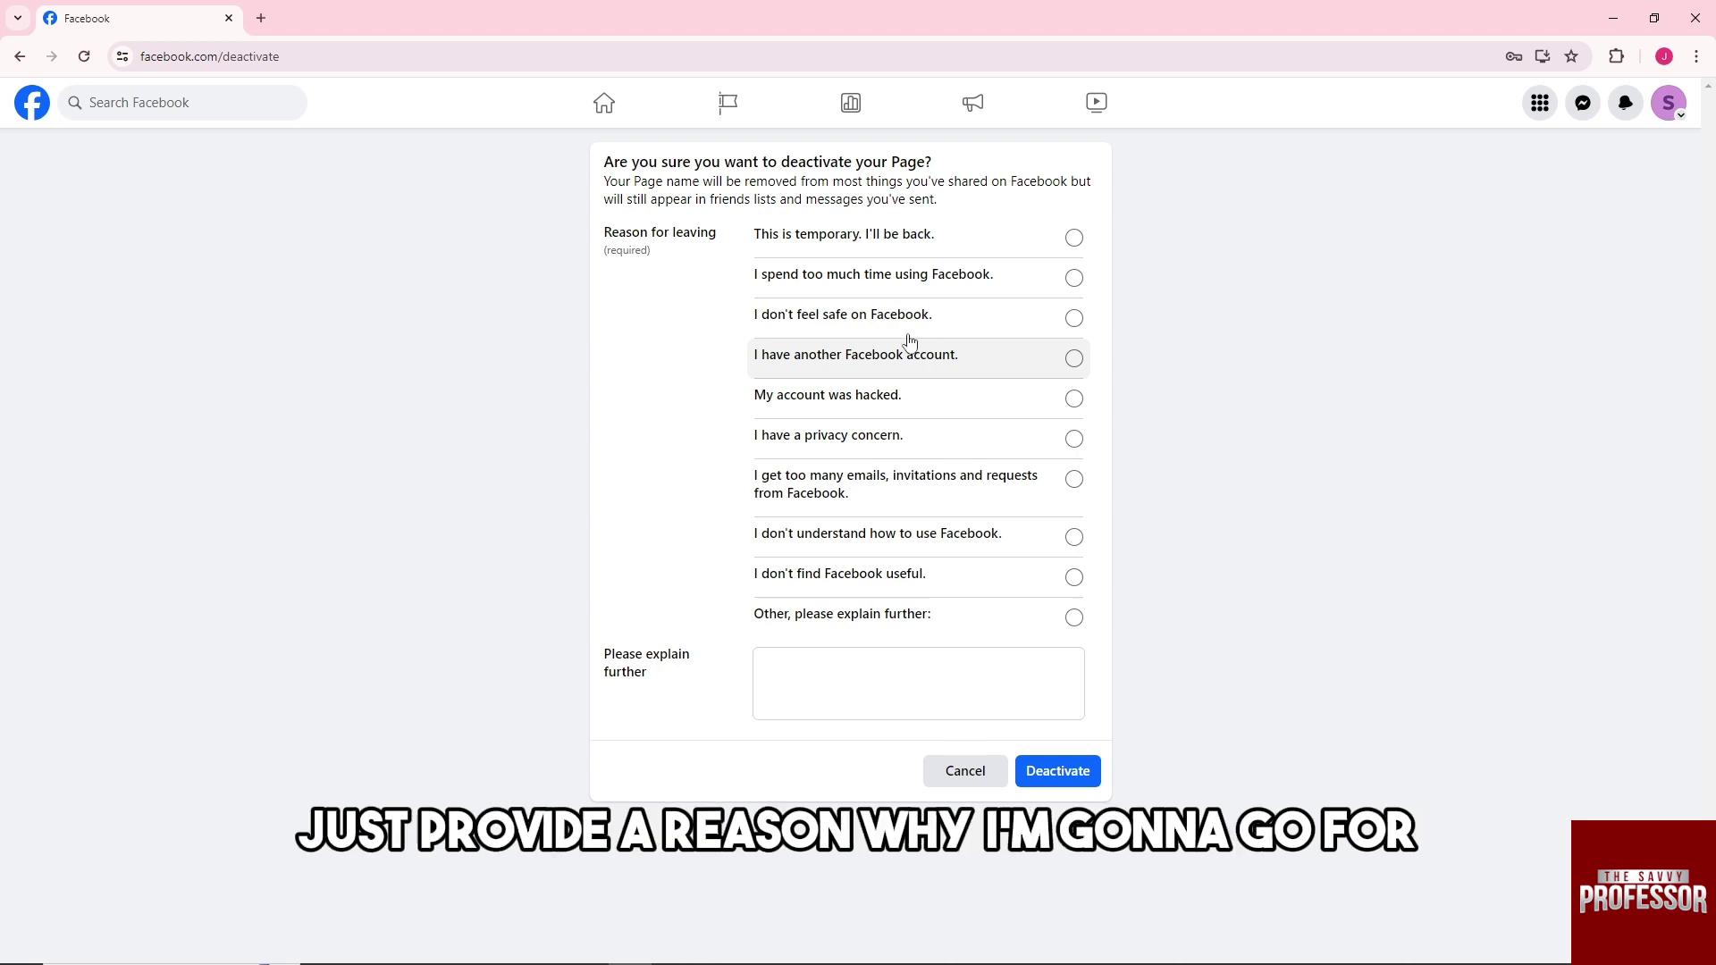
- Pick 'This is temporary. I'll be back.', dismiss the log-out suggestion, and show reactivation days
{"action": "left_click", "coordinate": [818, 244]}
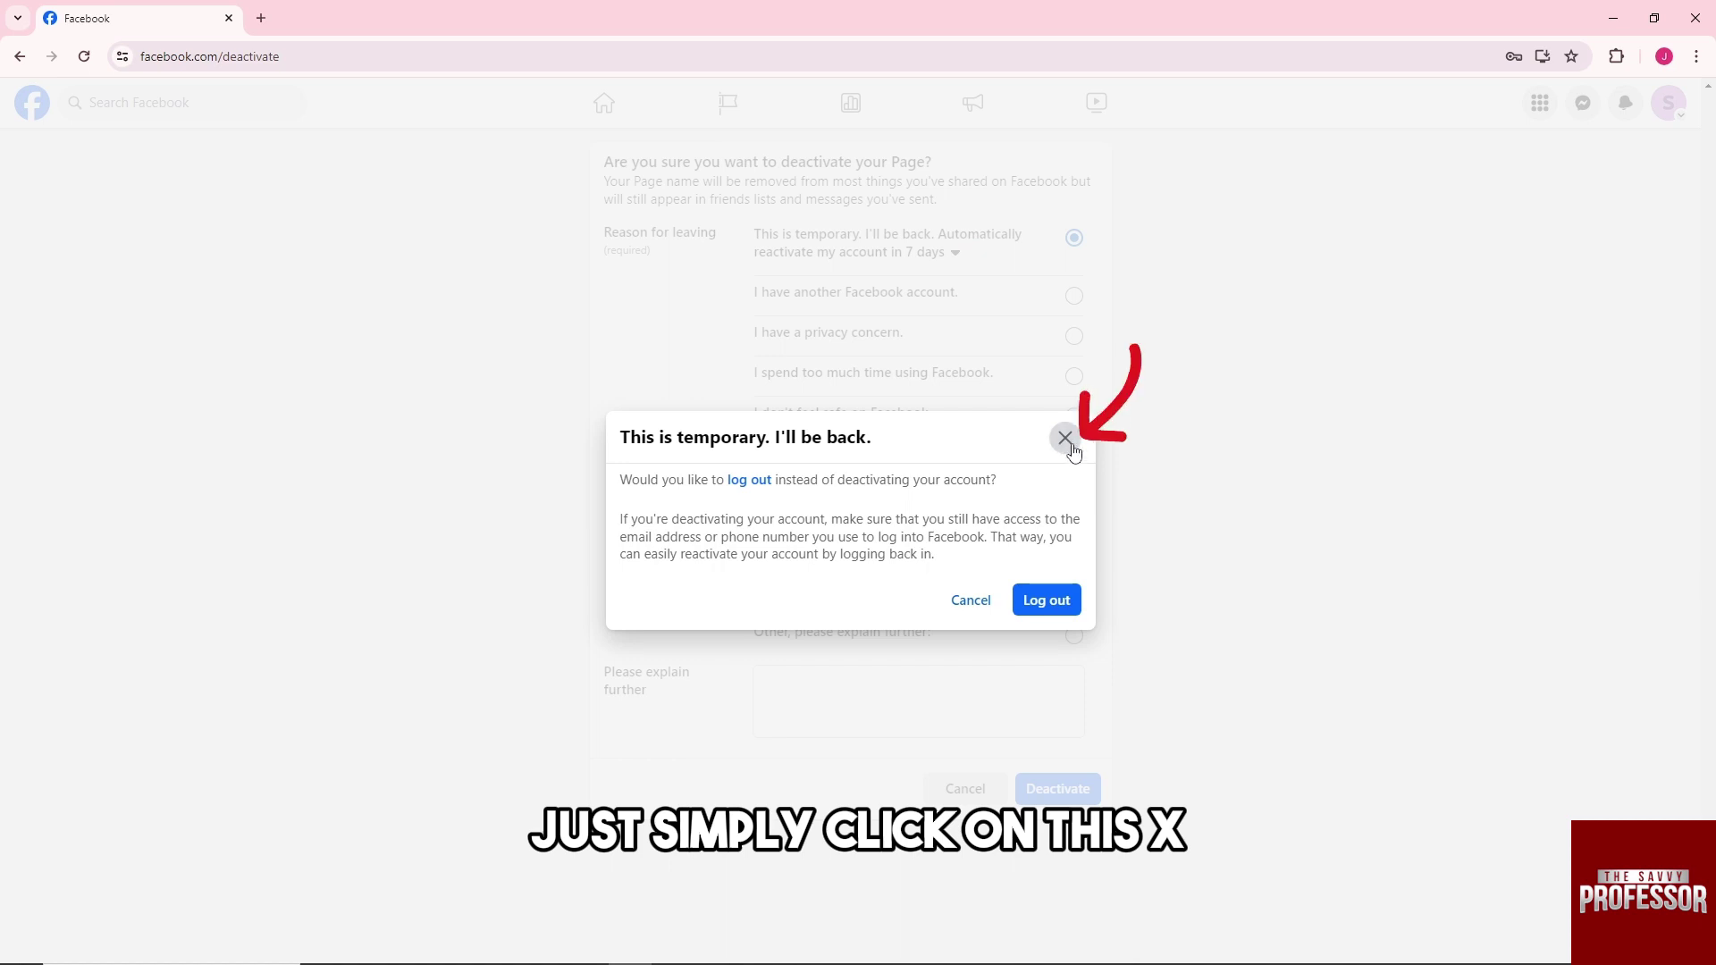
{"action": "left_click", "coordinate": [1066, 441]}
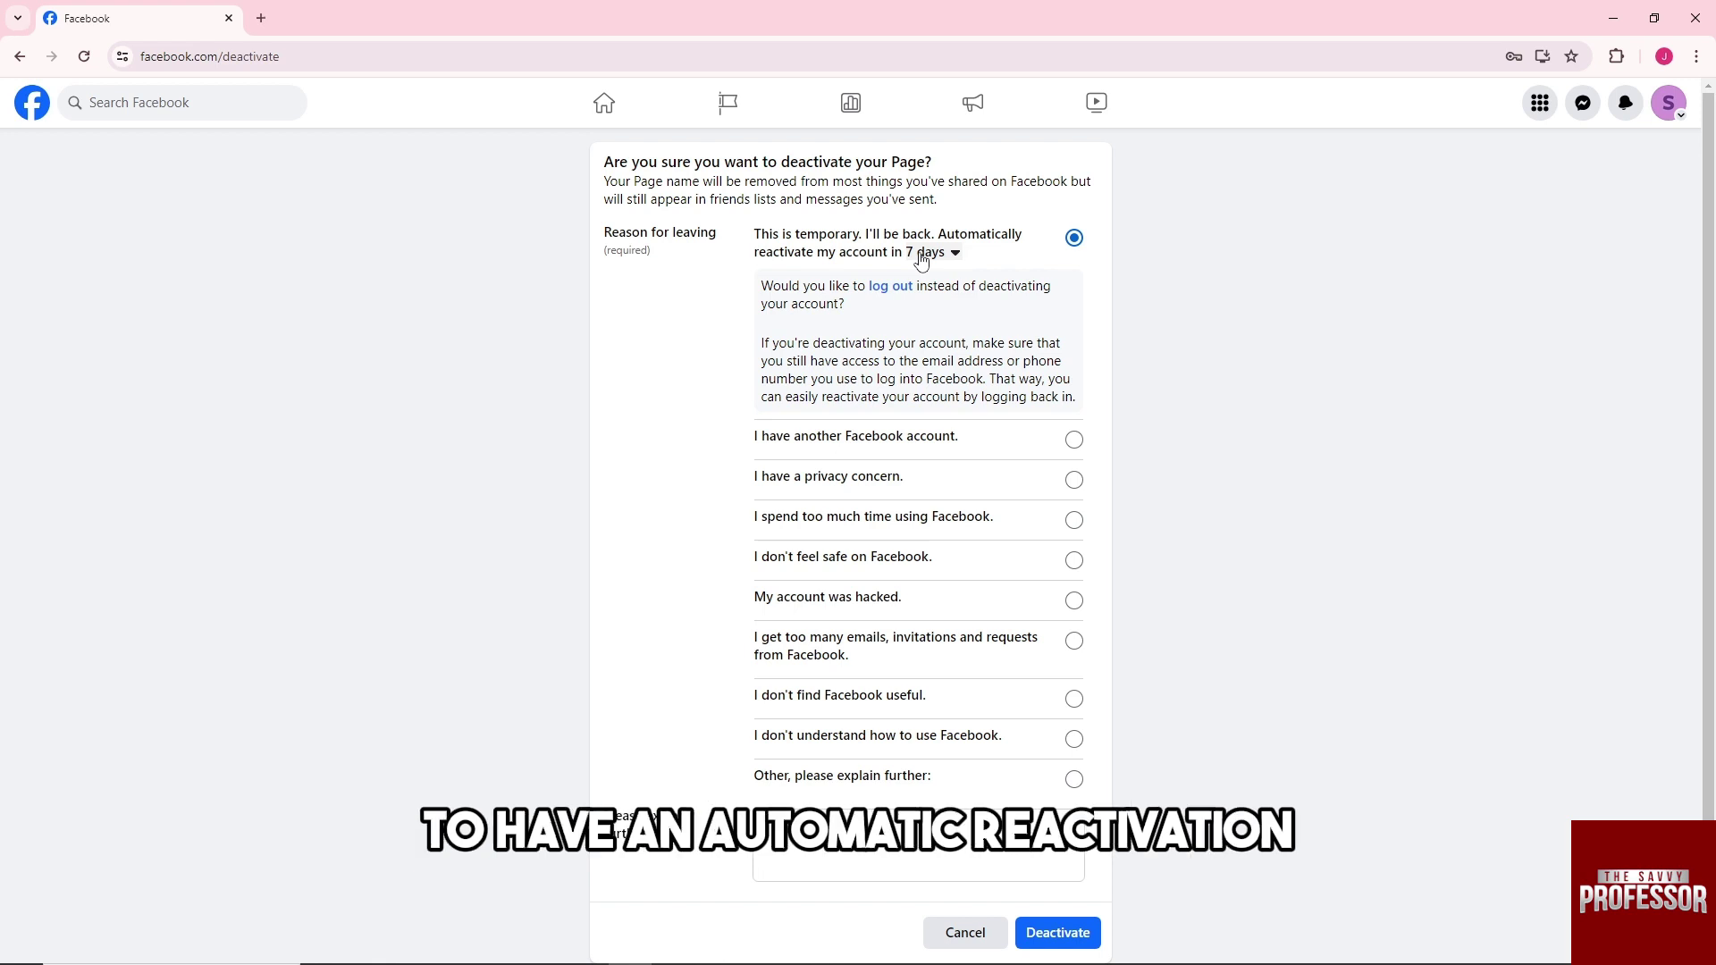
{"action": "left_click", "coordinate": [921, 256]}
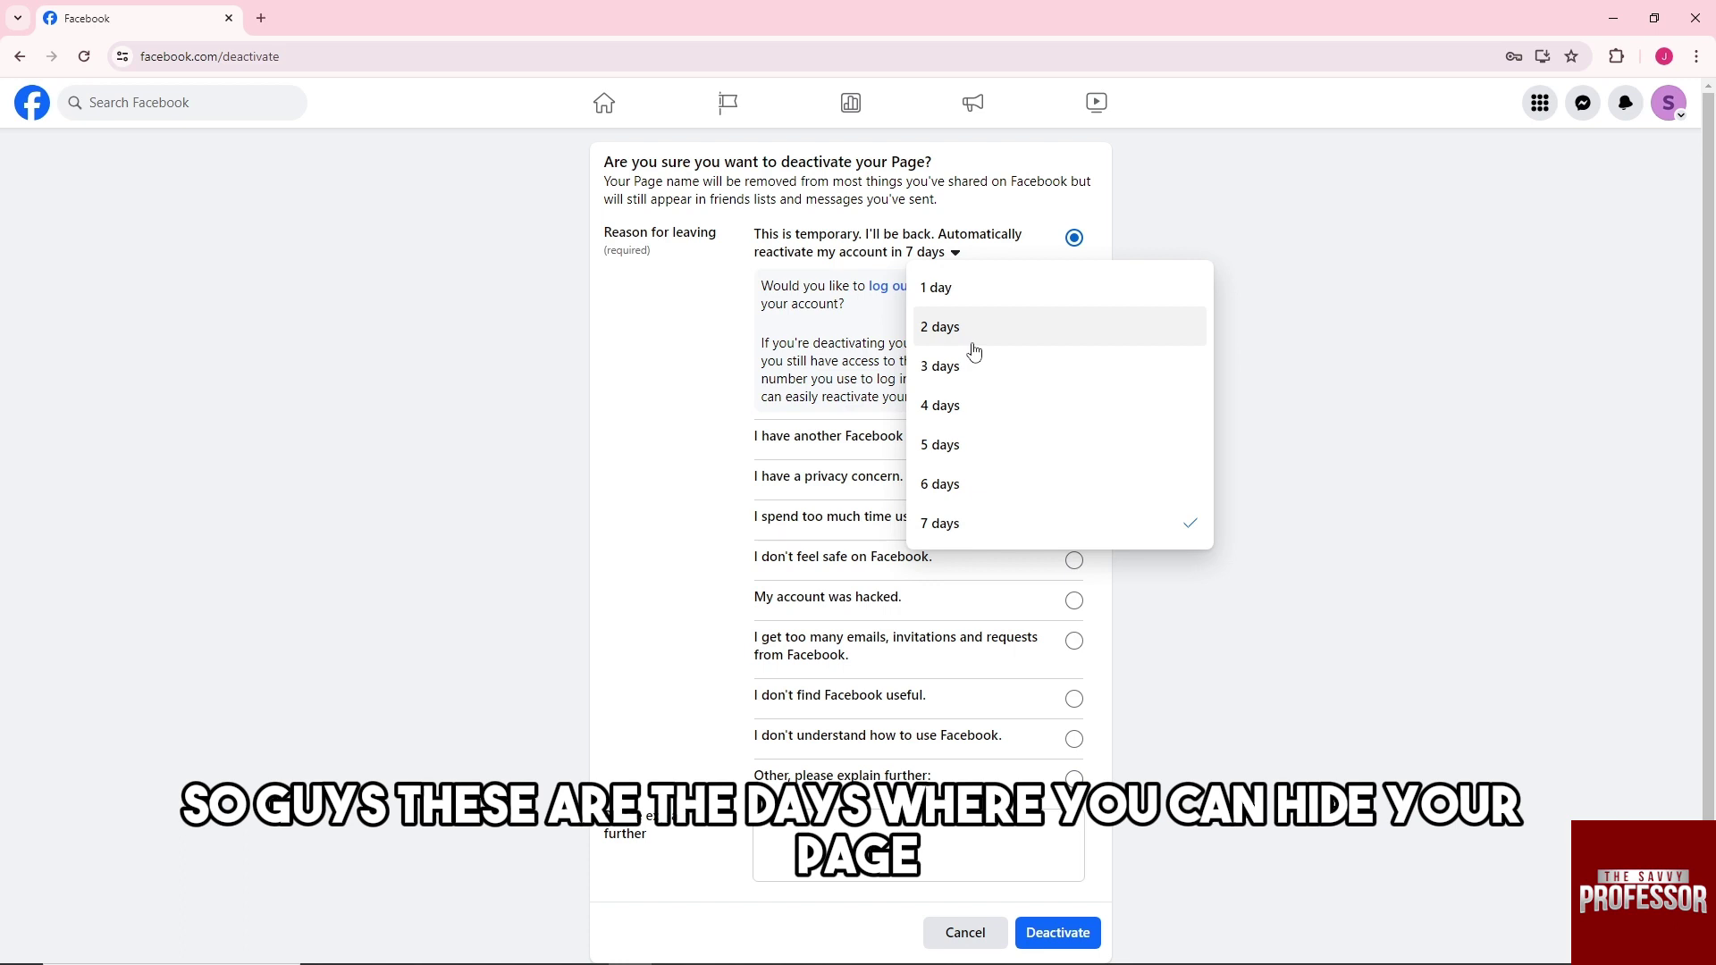
- Keep 7-day automatic reactivation and confirm deactivating the Page now
{"action": "left_click", "coordinate": [948, 255]}
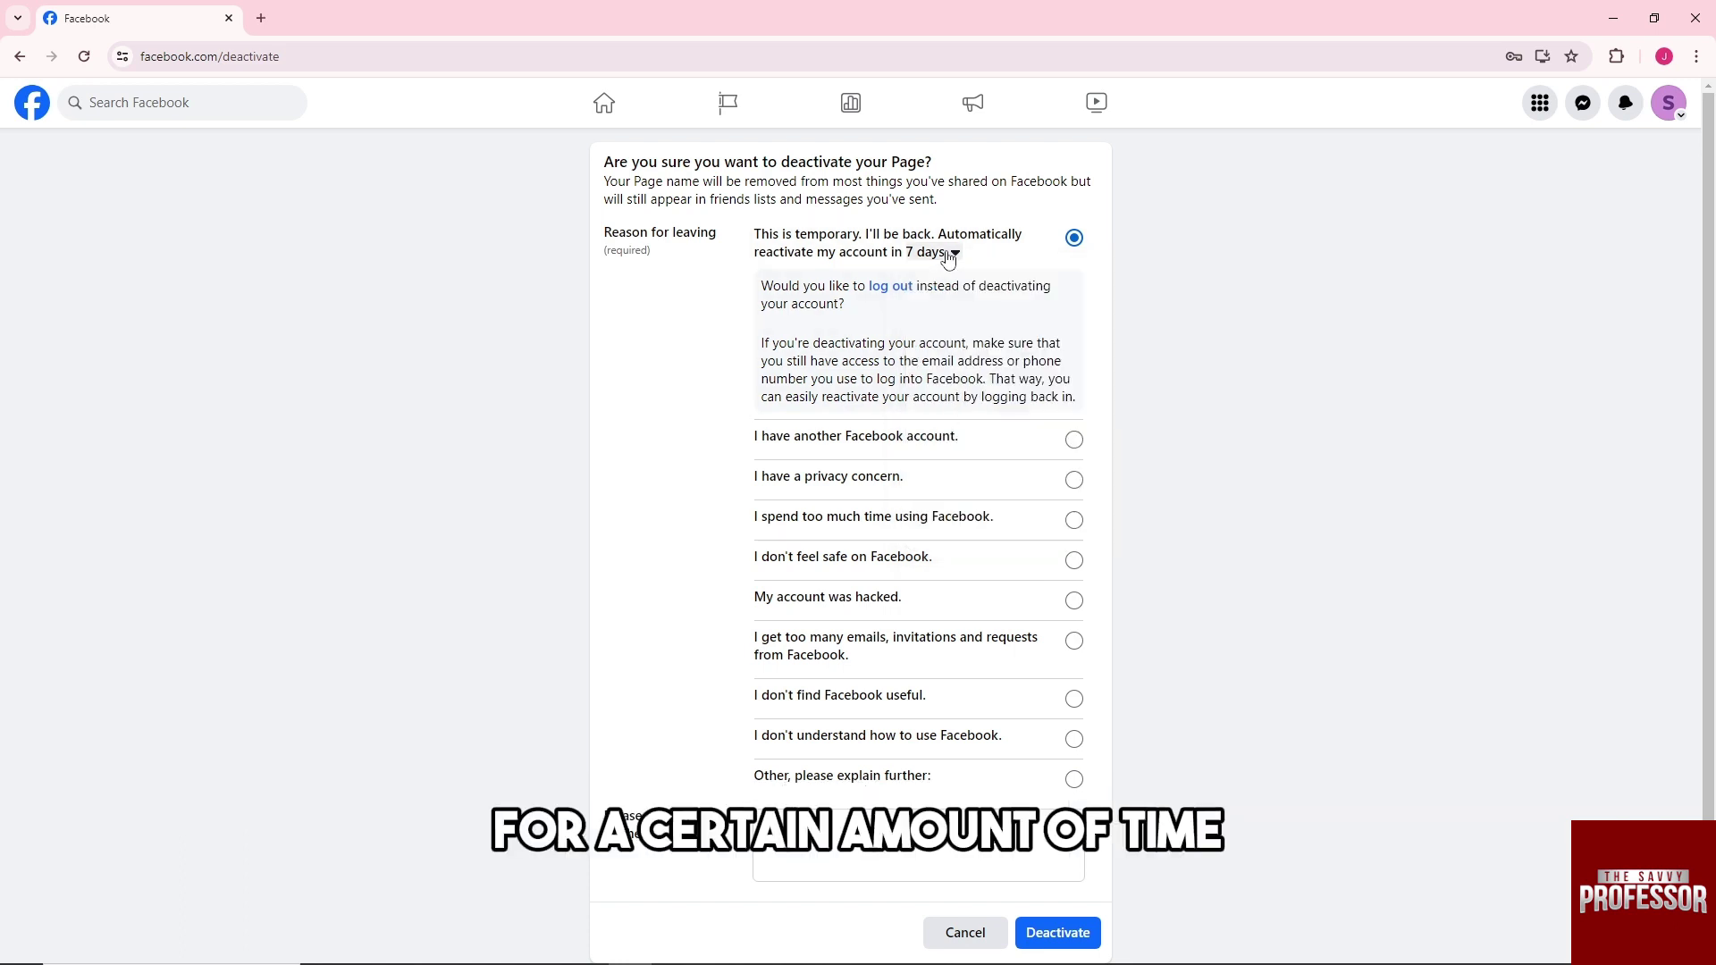
{"action": "left_click", "coordinate": [1079, 930]}
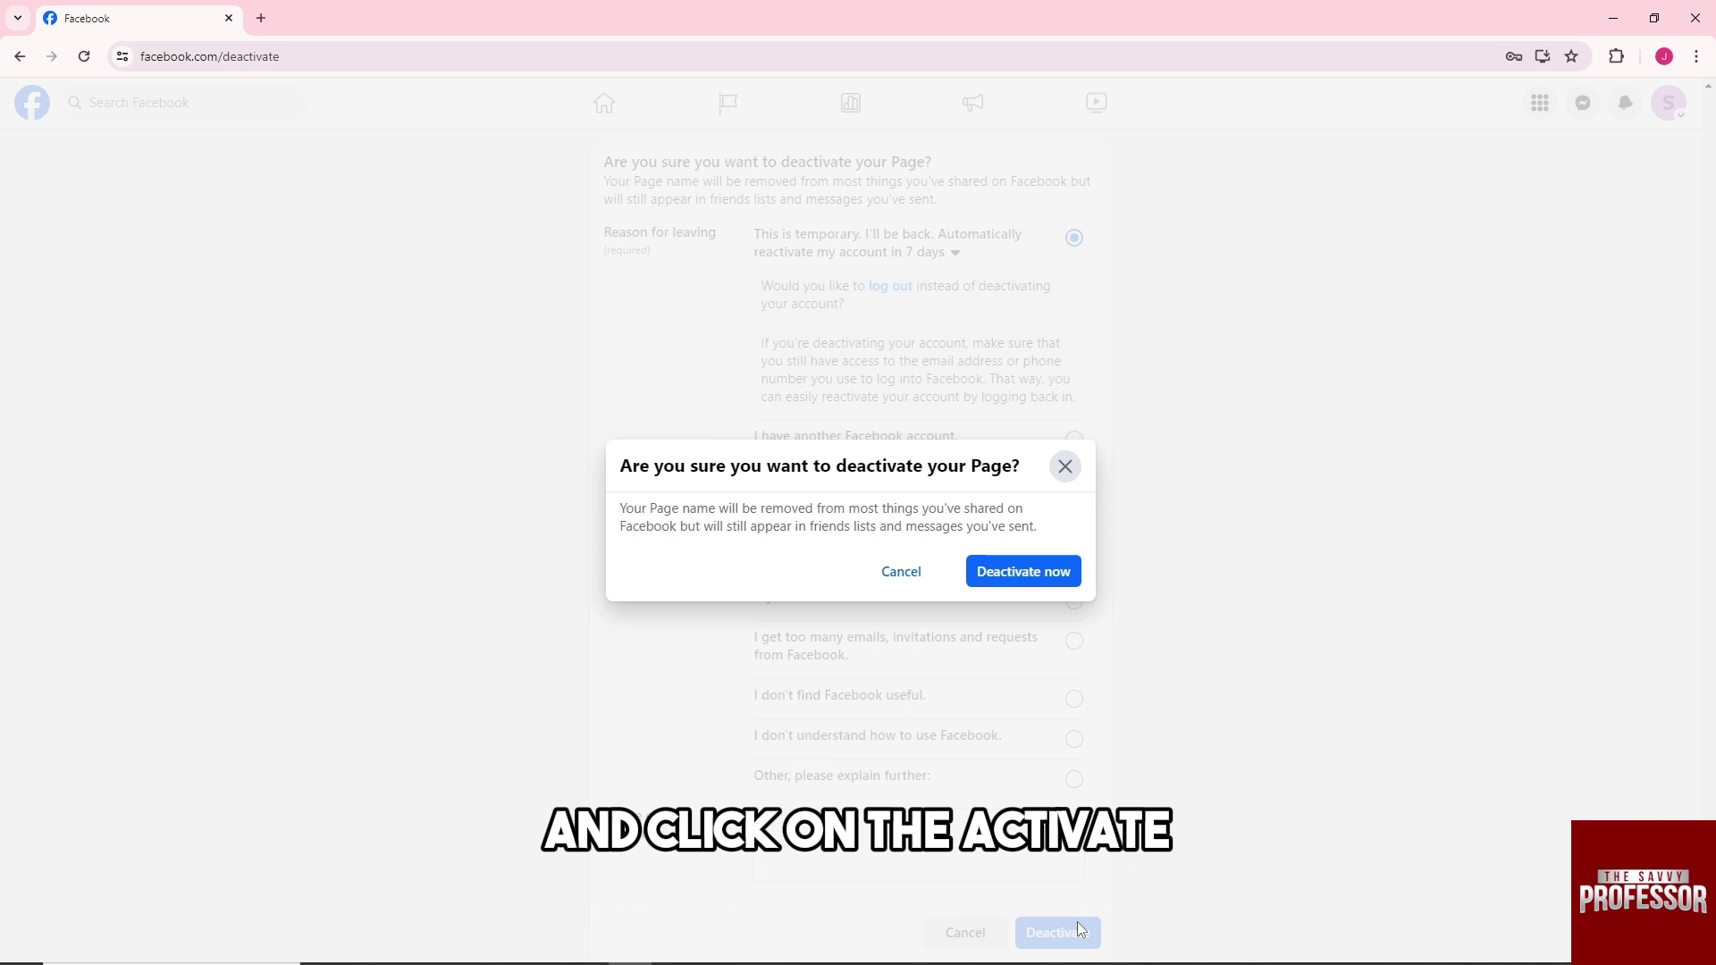
{"action": "left_click", "coordinate": [1019, 575]}
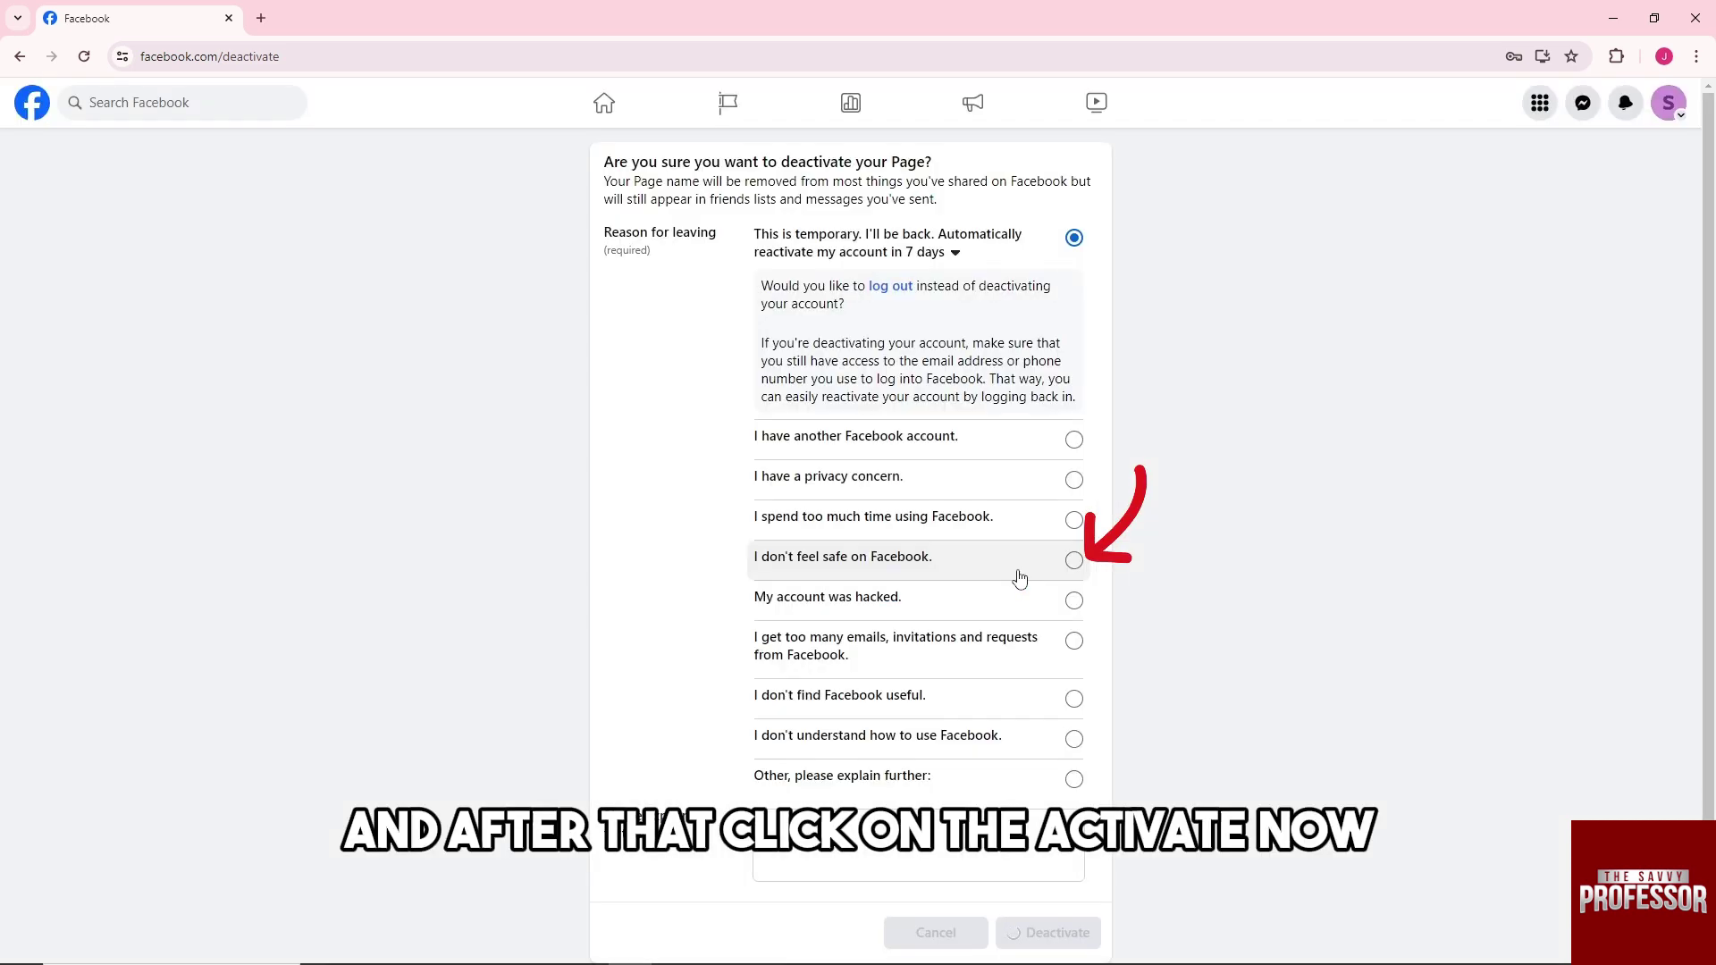